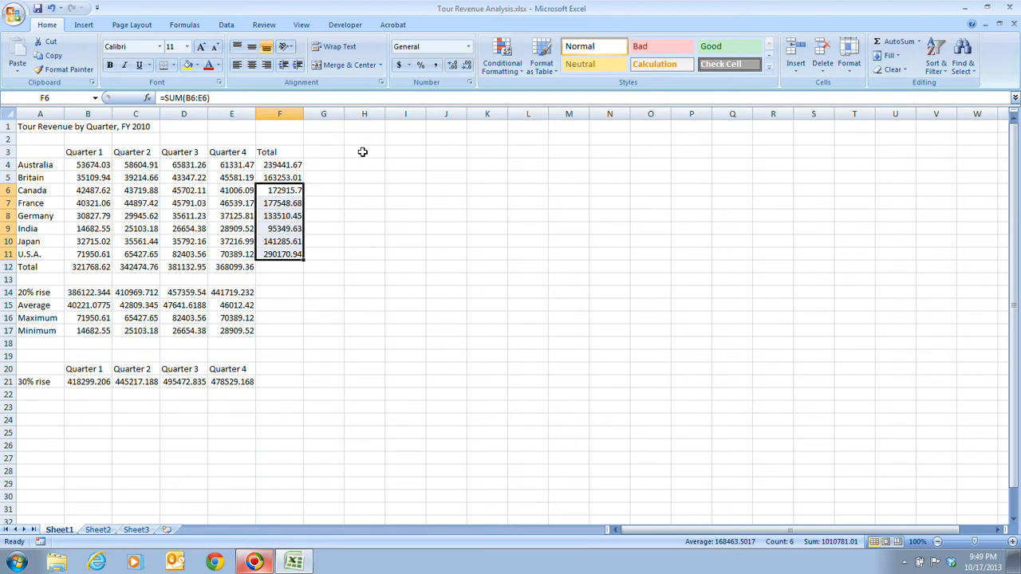
Step: Label H1 "Change" and enter the factor 1.1 beside it in I1
left_click(373, 127)
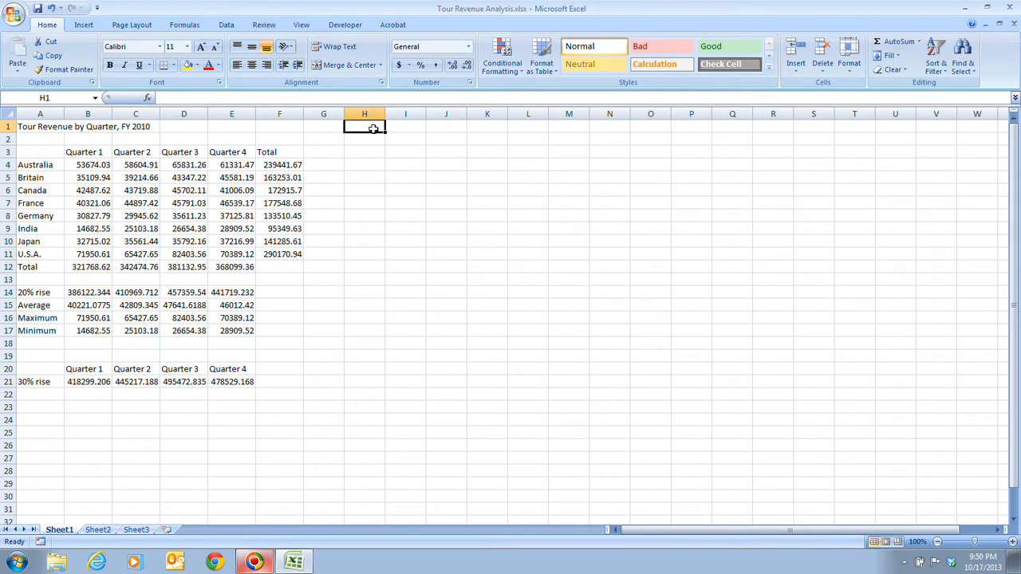
type("Change")
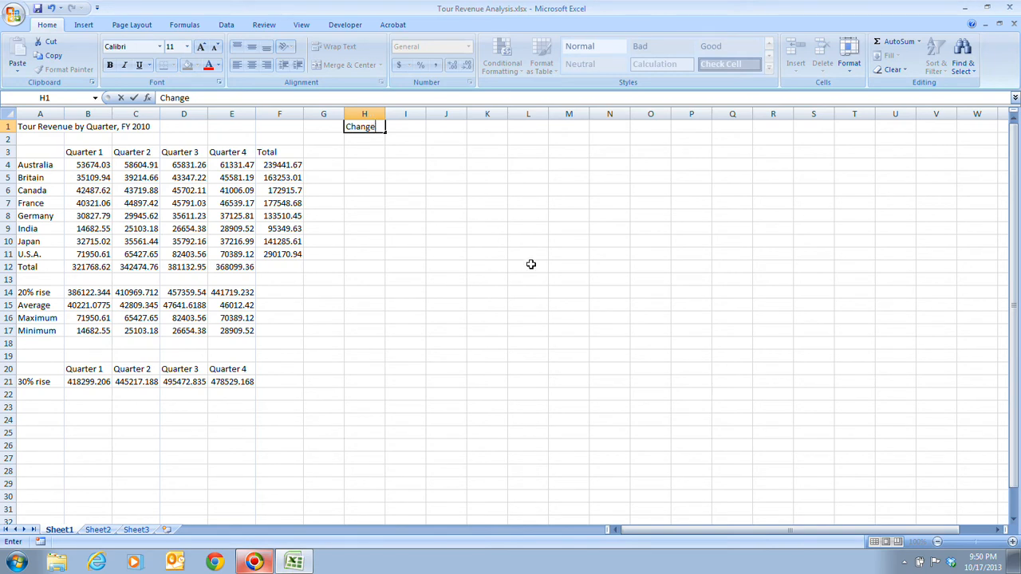
key("Tab")
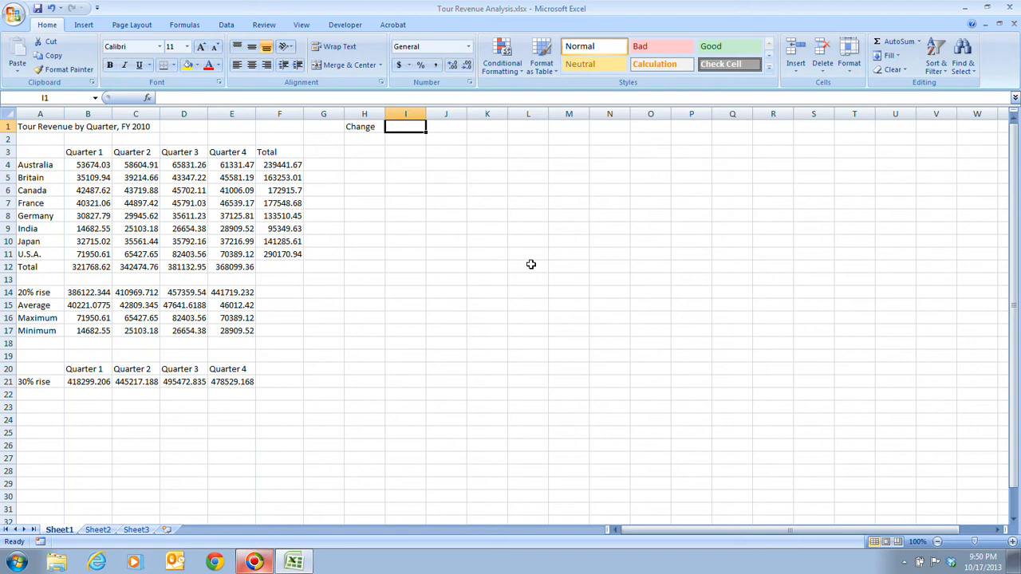
type("1.1")
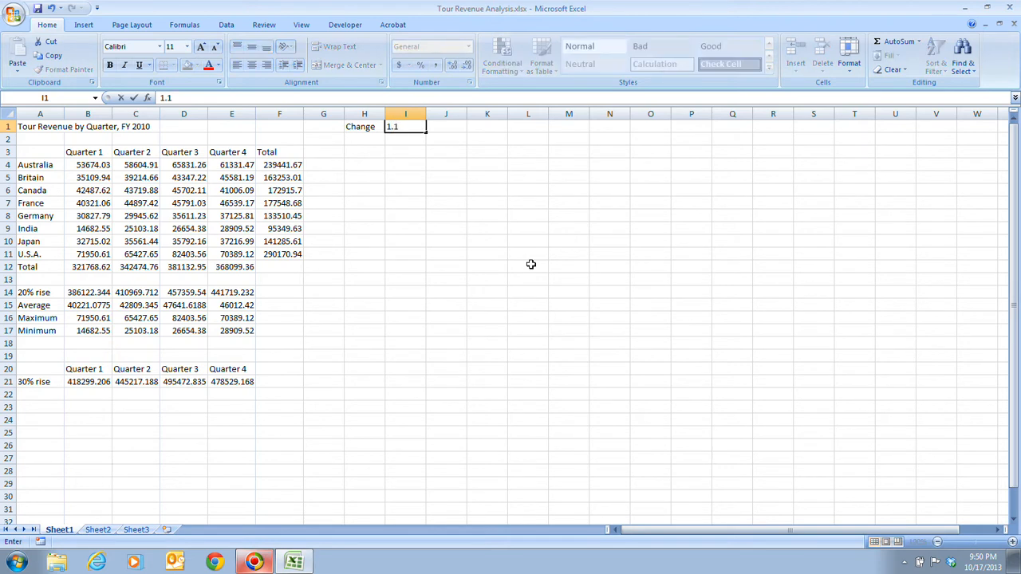
key("Return")
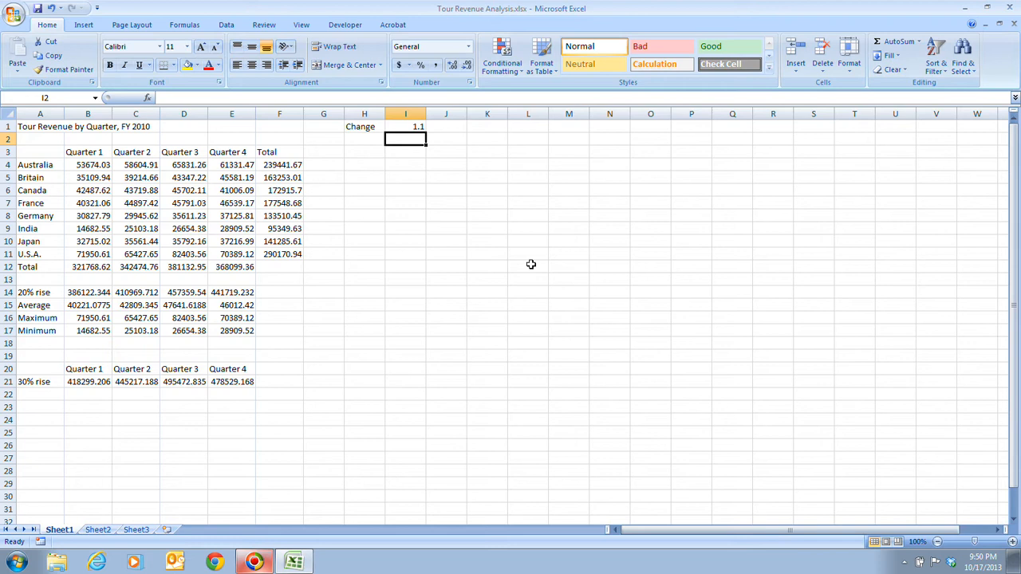
Step: Enter the column heading "What If?" in H3
left_click(364, 151)
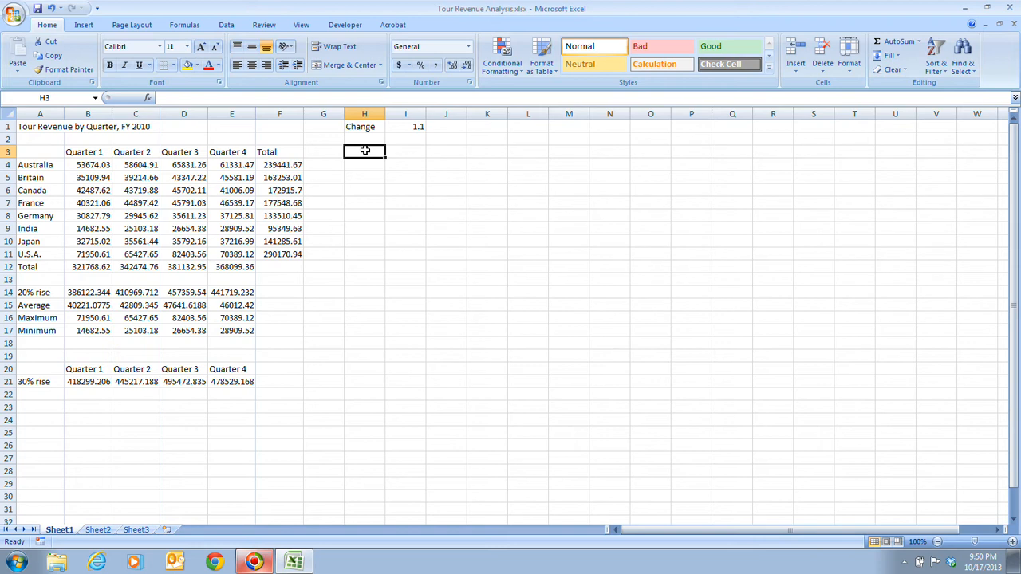
type("What")
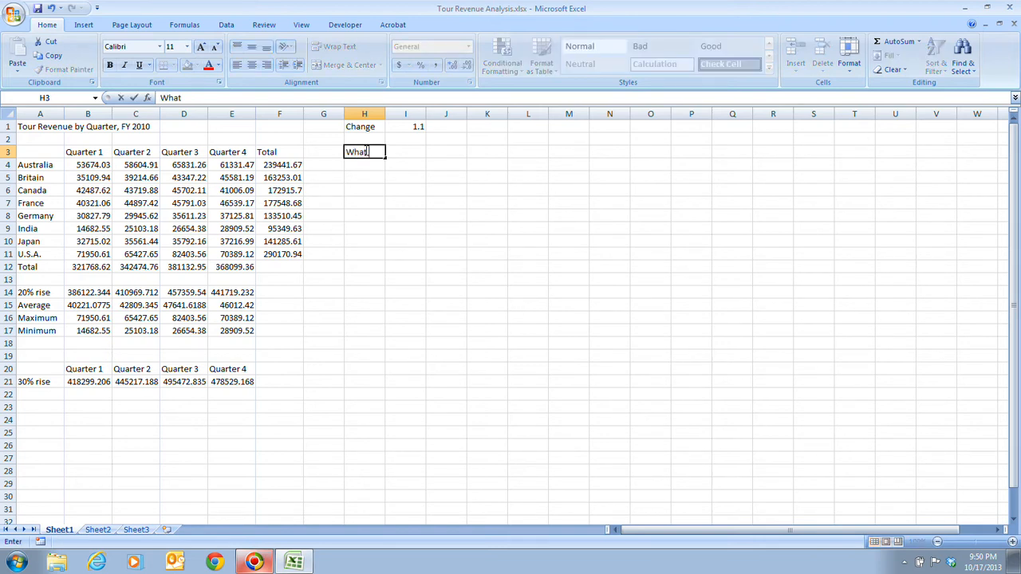
type(" If?")
key("Return")
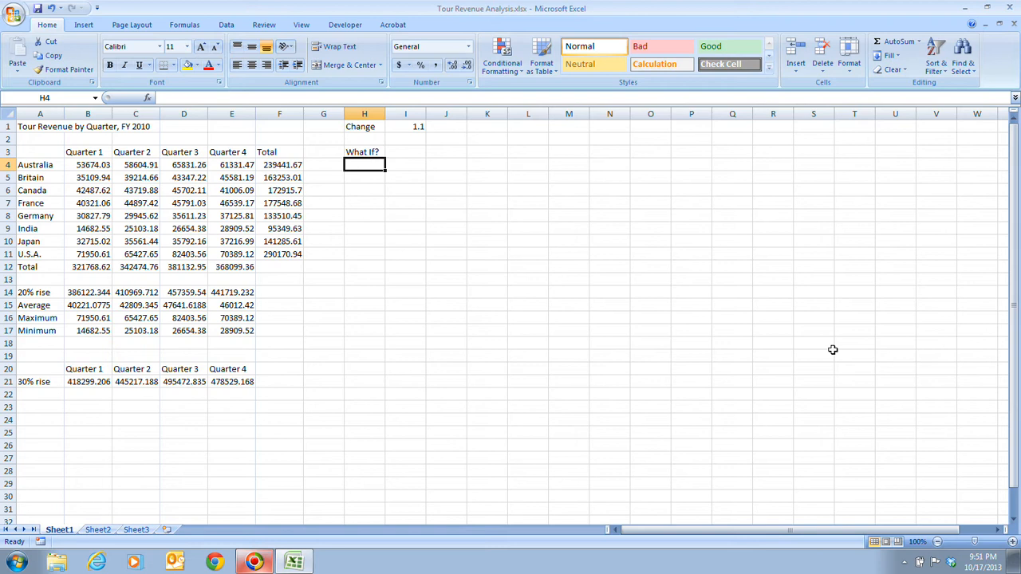
Step: Enter the formula =F4*I1 in H4 to multiply Australia's total by the change factor
type("=")
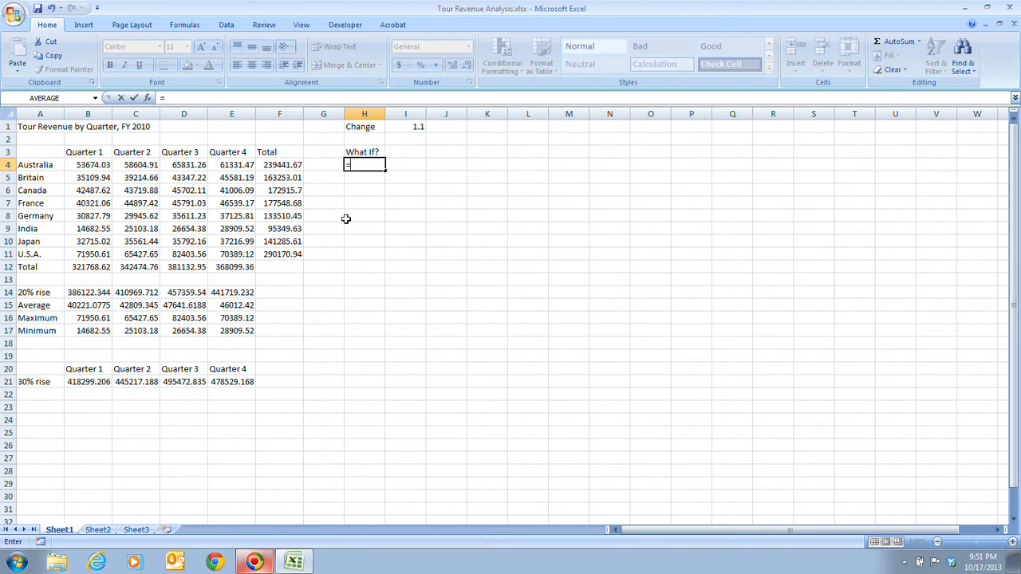
left_click(269, 166)
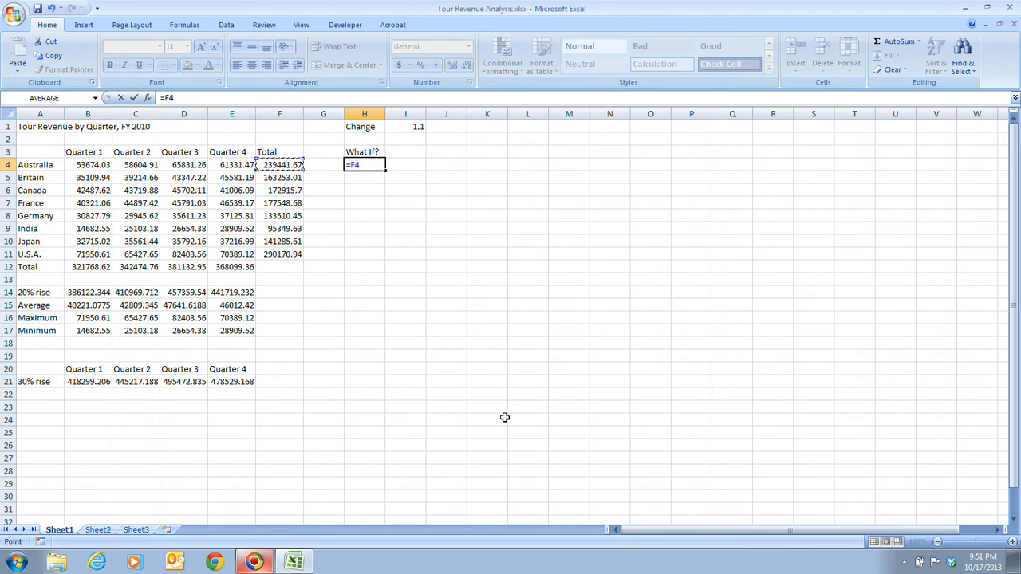
type("*")
left_click(405, 126)
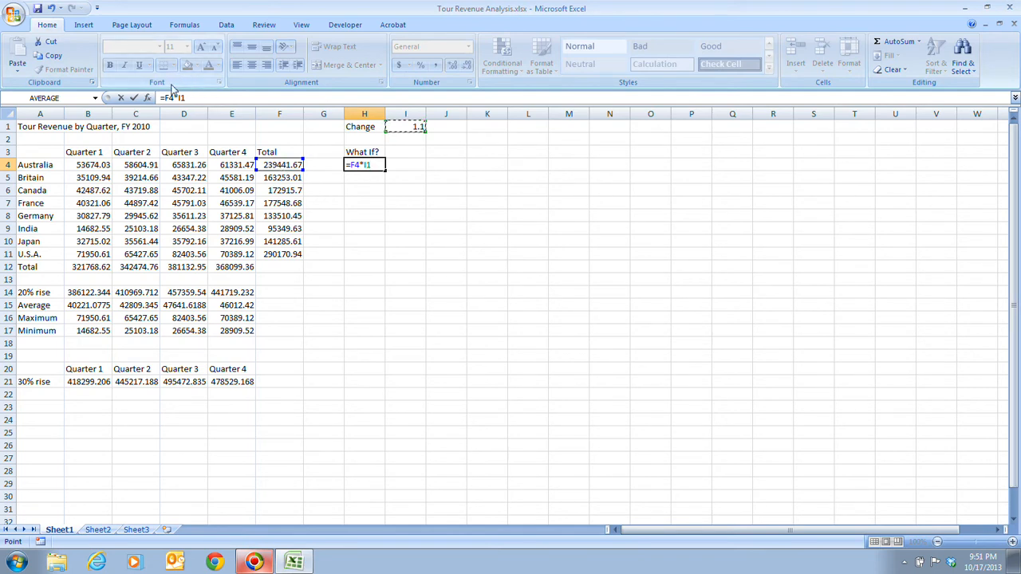
left_click(134, 97)
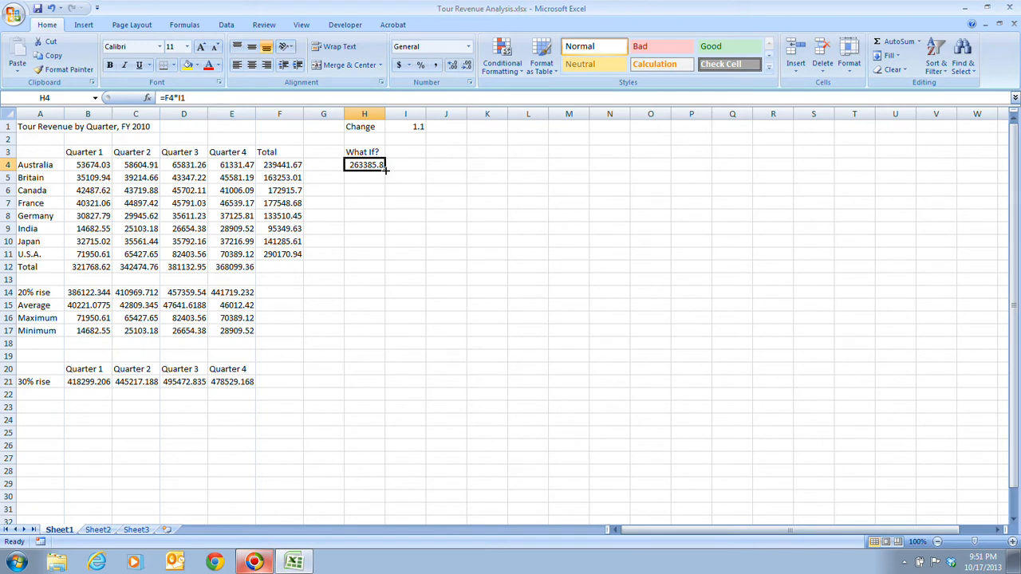
Step: Fill H4's formula down to H11 and check the cell references in H4 through H8
left_click_drag(384, 169, 383, 256)
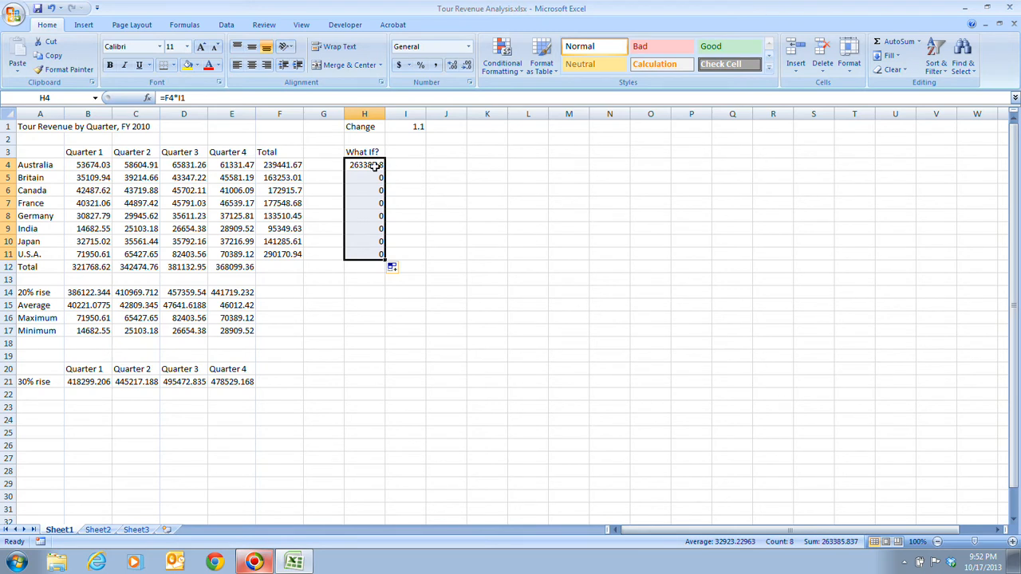
left_click(375, 165)
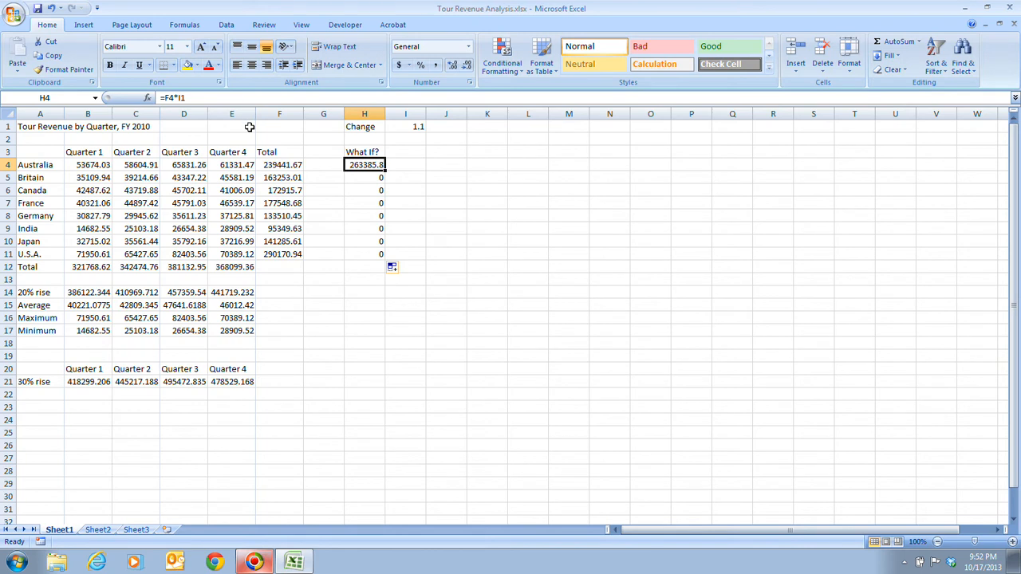
left_click(373, 178)
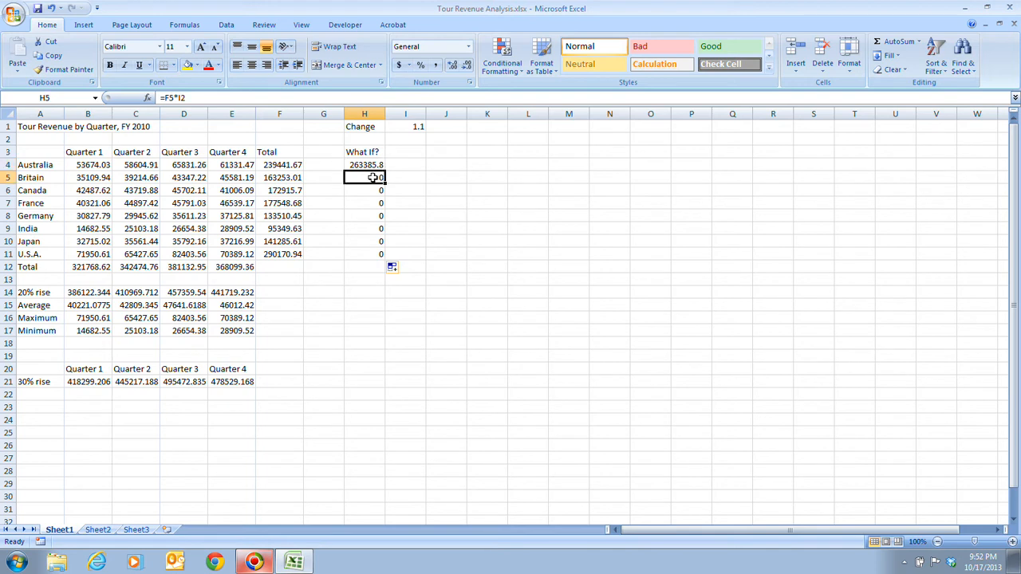
left_click(374, 190)
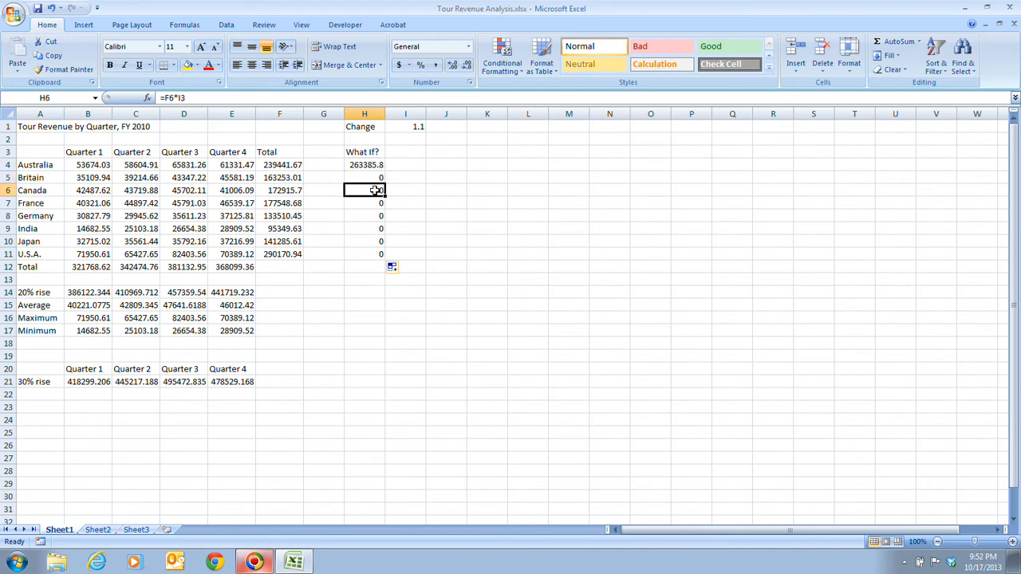
left_click(359, 205)
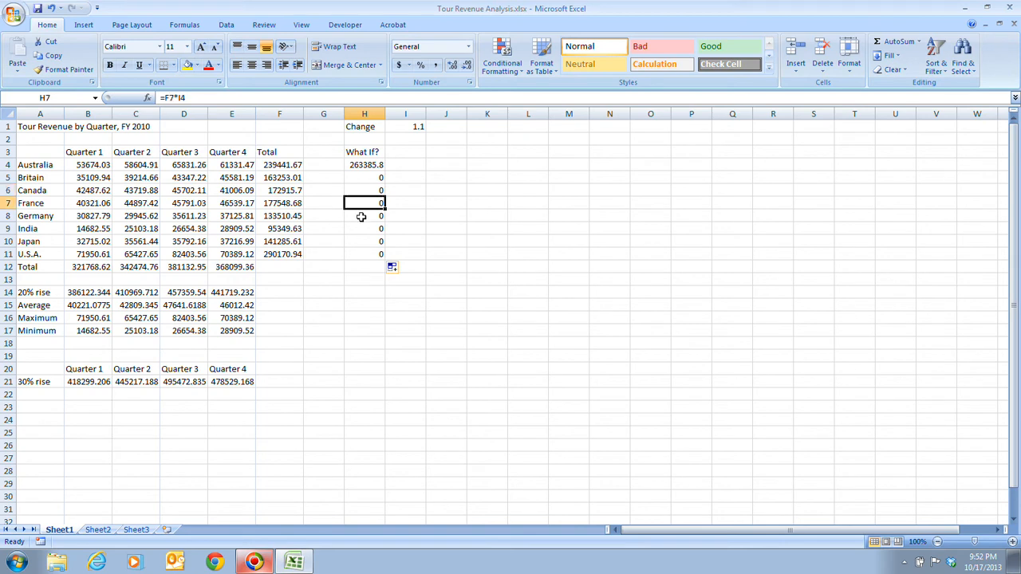
left_click(361, 216)
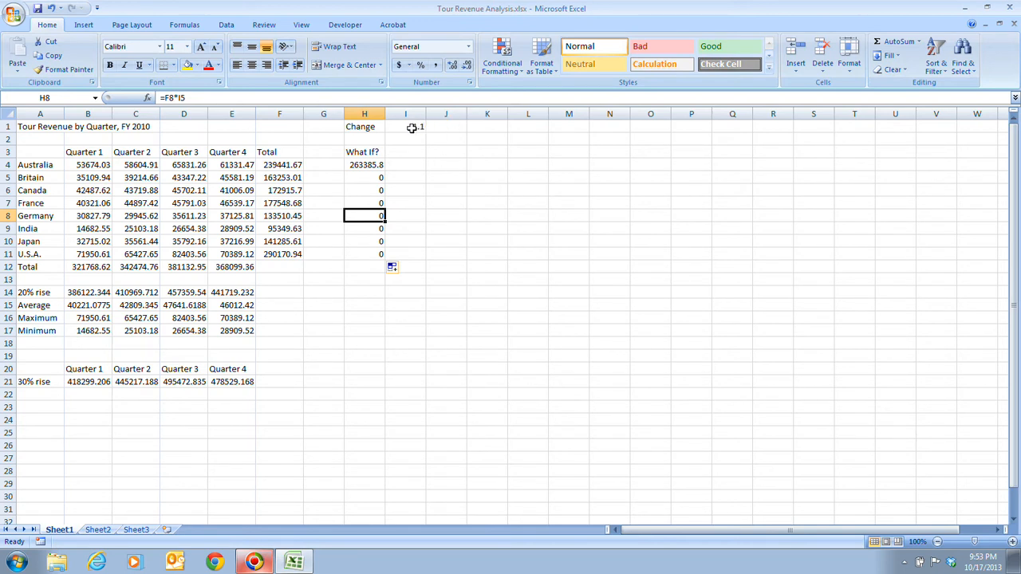
Step: Make the I1 reference in H4 absolute (=F4*$I$1) and fill the formula down to H11
left_click(371, 163)
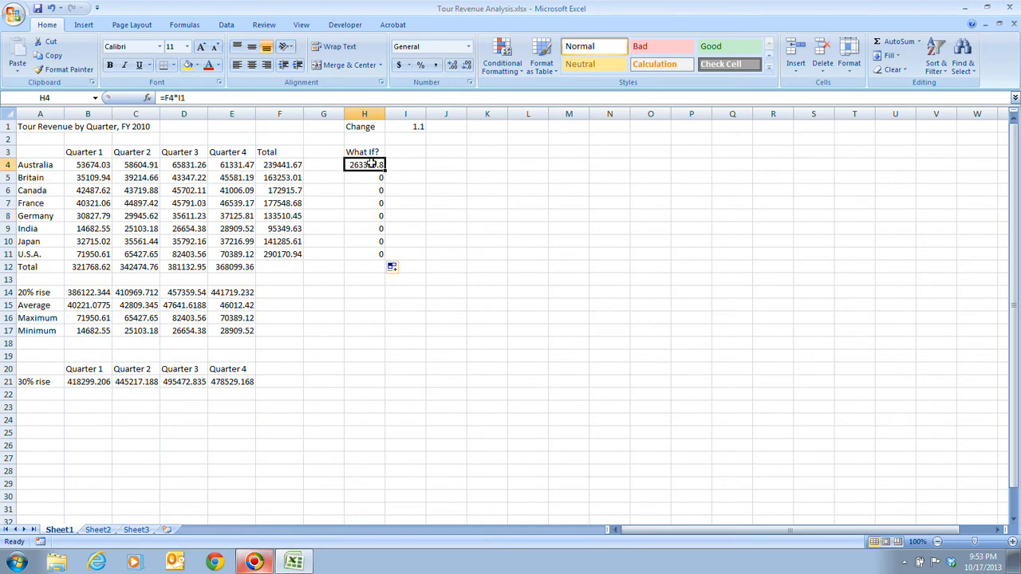
double_click(371, 164)
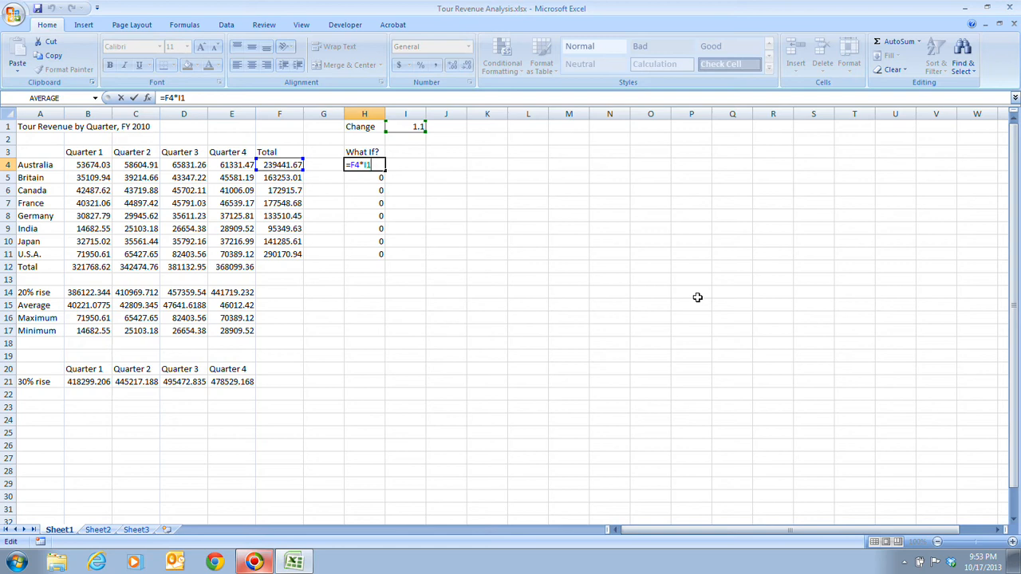
key("F4")
left_click(134, 97)
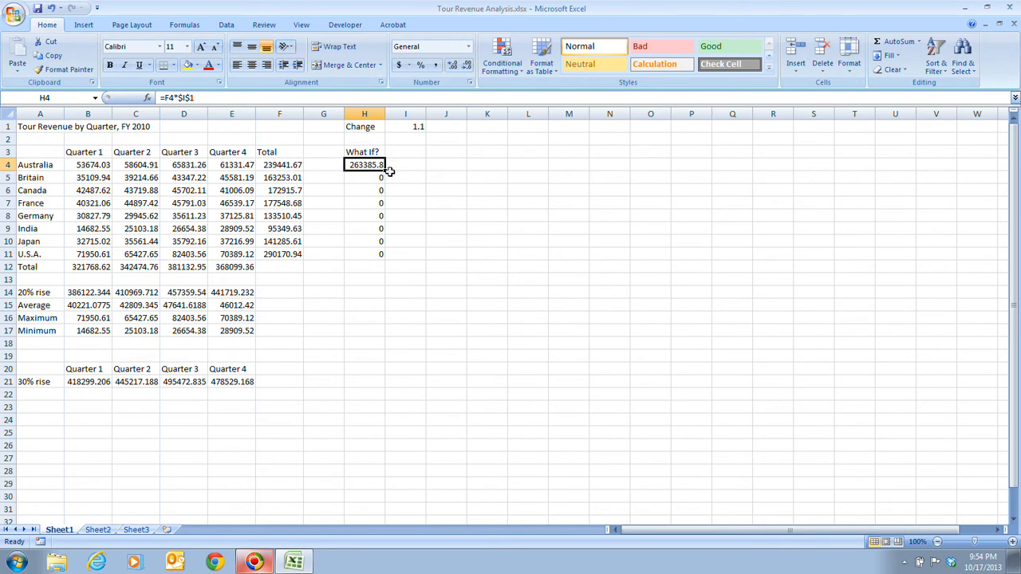
left_click_drag(386, 170, 389, 255)
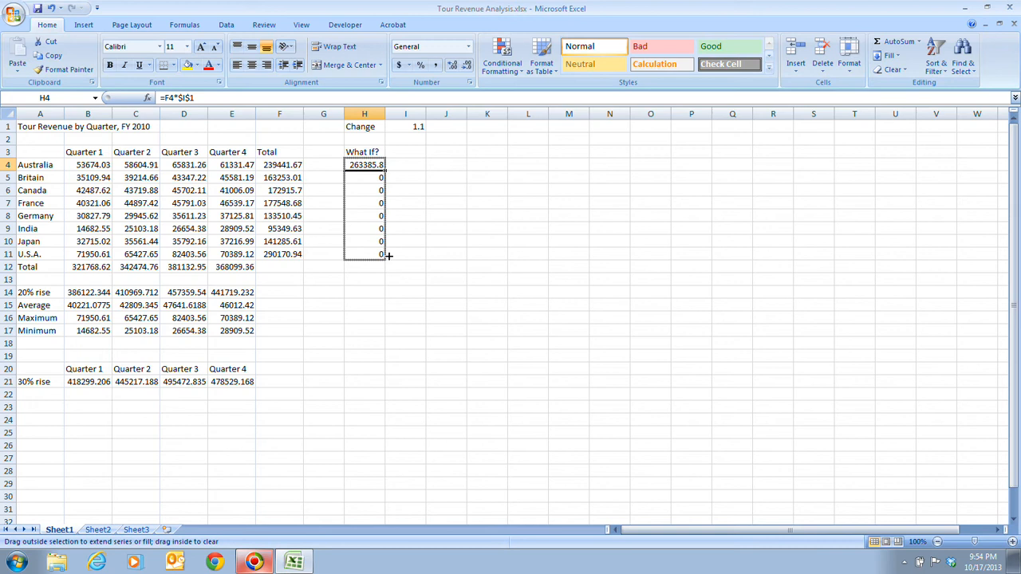
left_click_drag(389, 255, 388, 255)
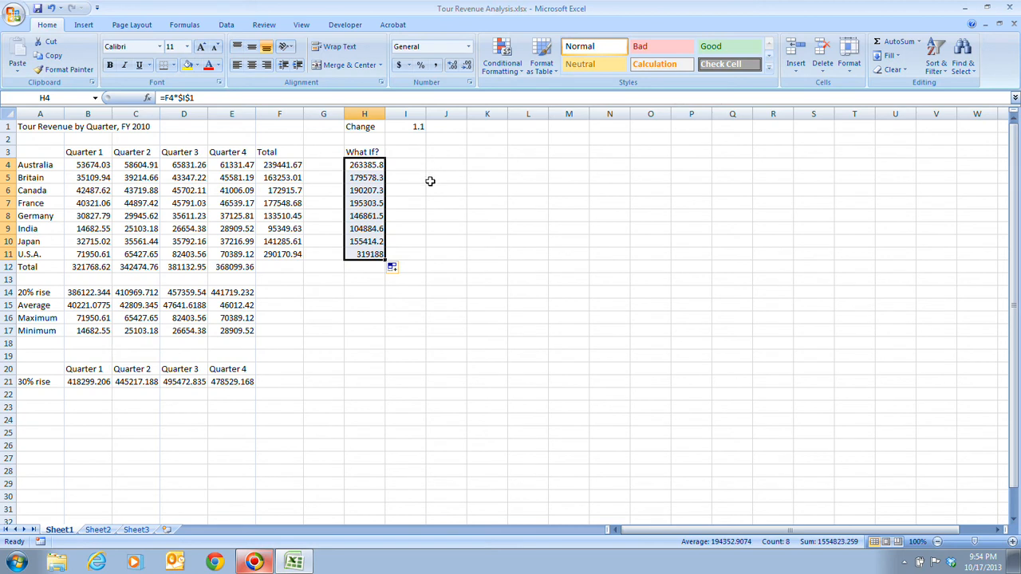
Step: Set the change factor in I1 to 1.2 and save the workbook
left_click(412, 129)
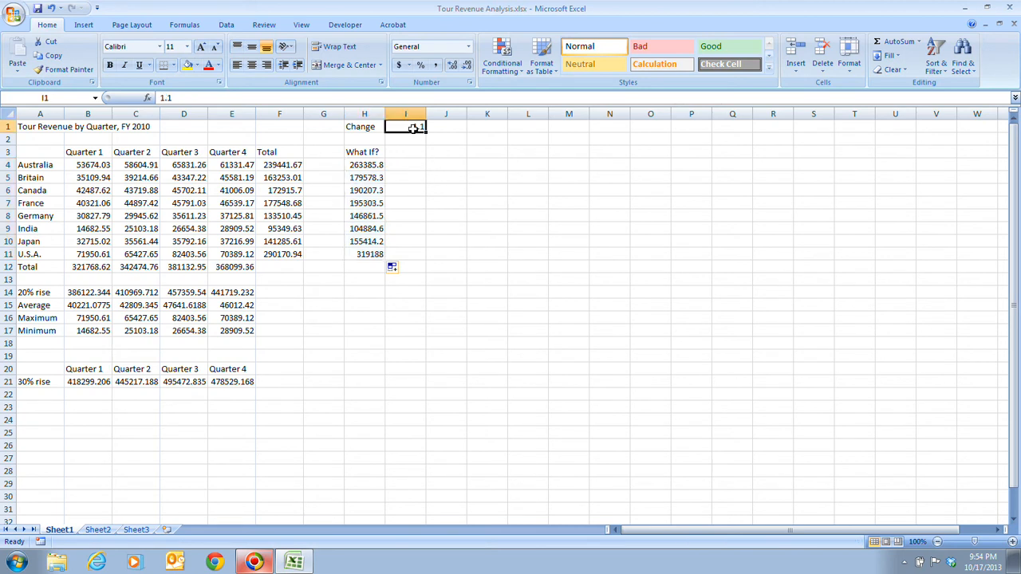
type("1")
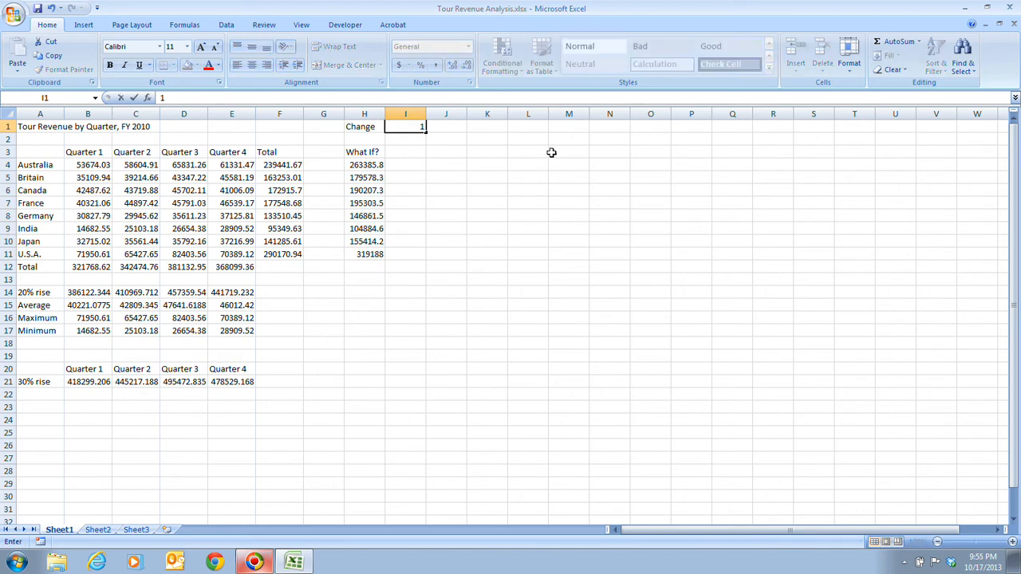
type("/2")
key("BackSpace")
key("BackSpace")
type(".2")
left_click(136, 97)
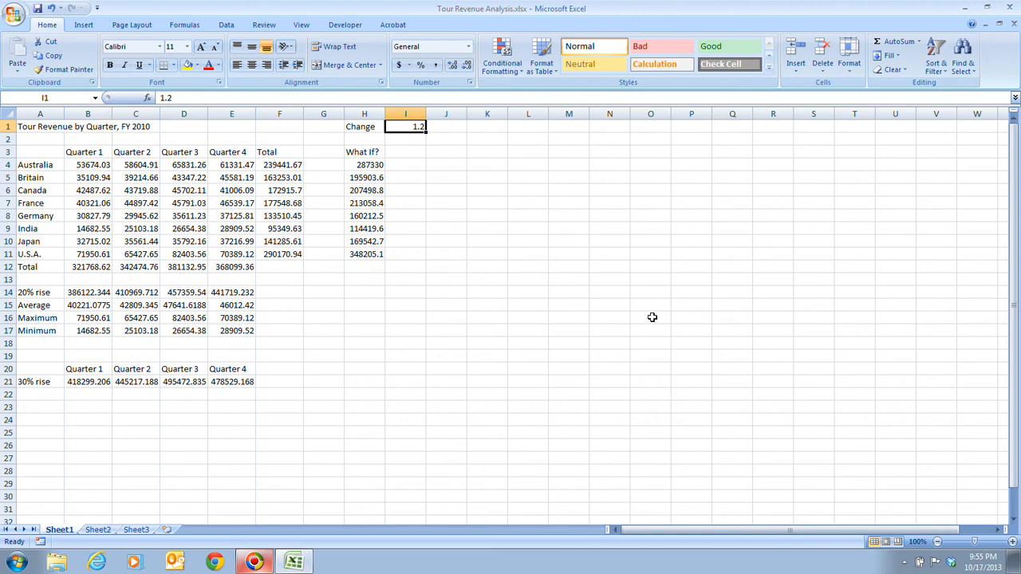
left_click(37, 8)
Step: Fill M1:M30 with a number series started from 1, 2 and 3, and clear those cells
left_click(565, 125)
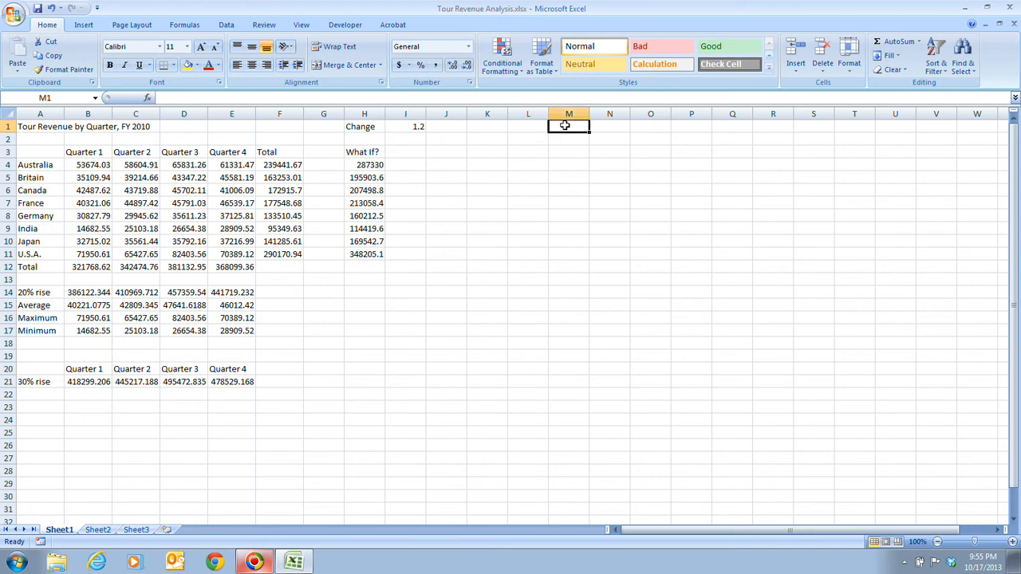
type("1")
key("Return")
type("2")
key("Return")
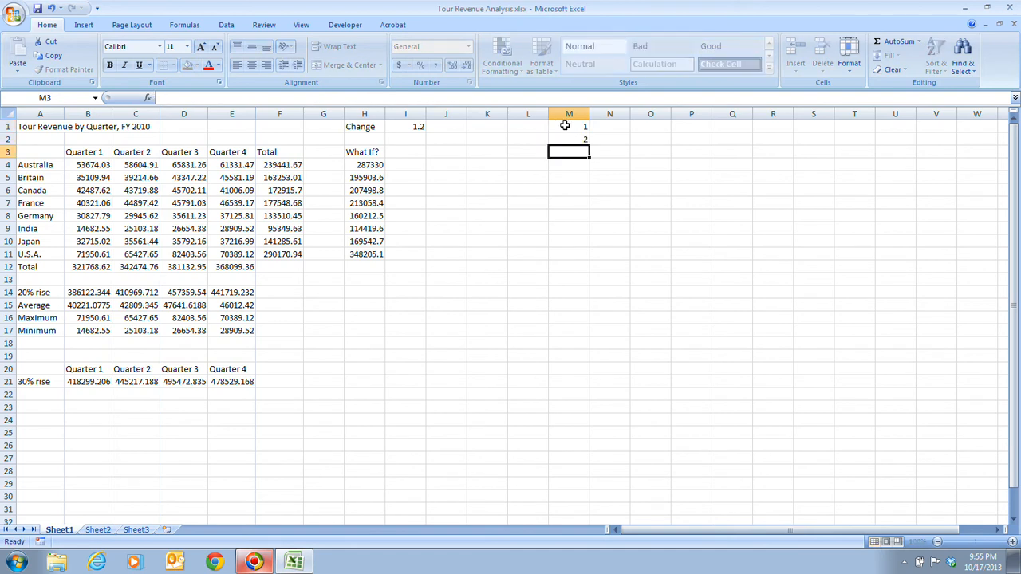
type("3")
key("Return")
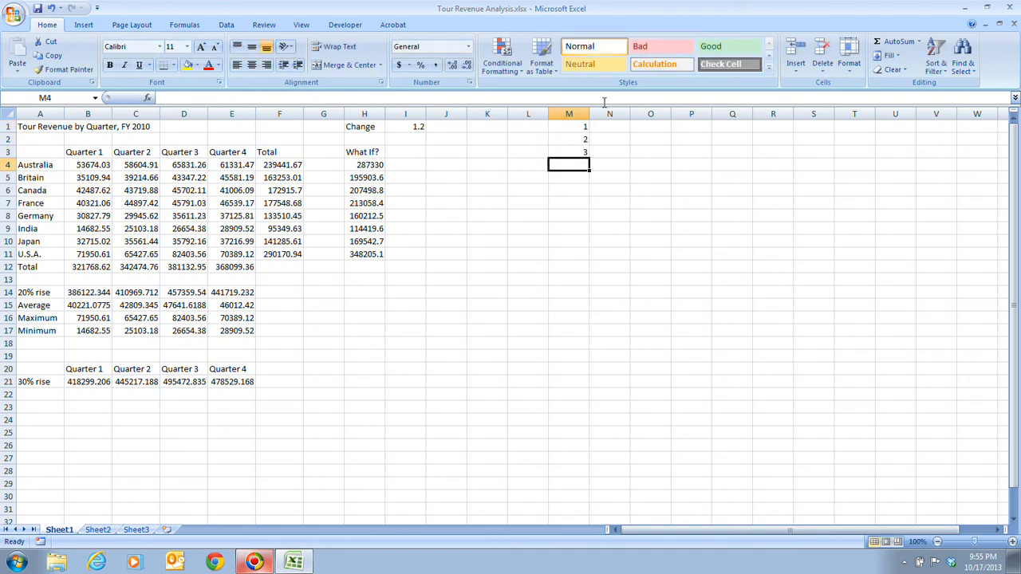
left_click_drag(572, 124, 604, 500)
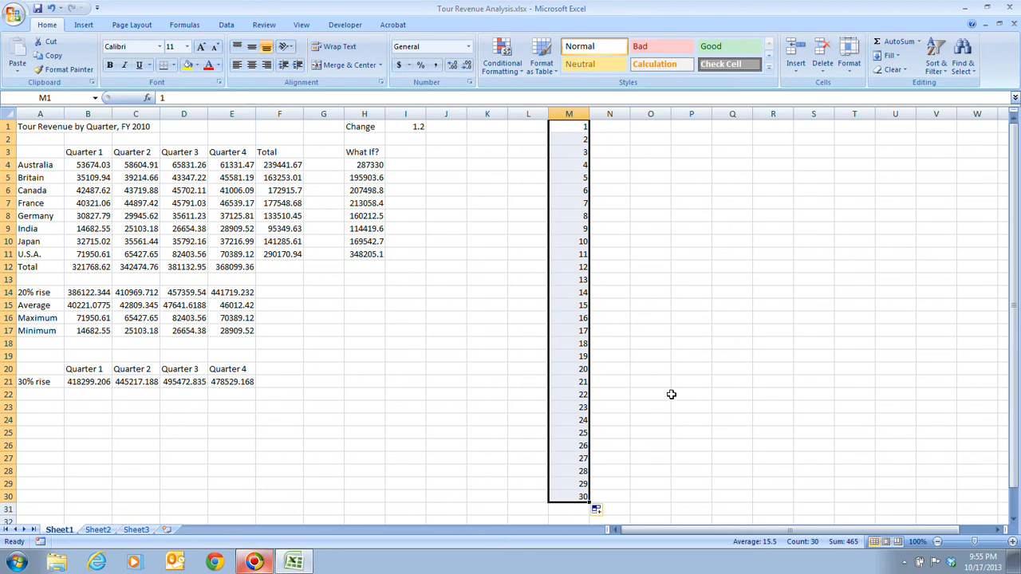
key("Delete")
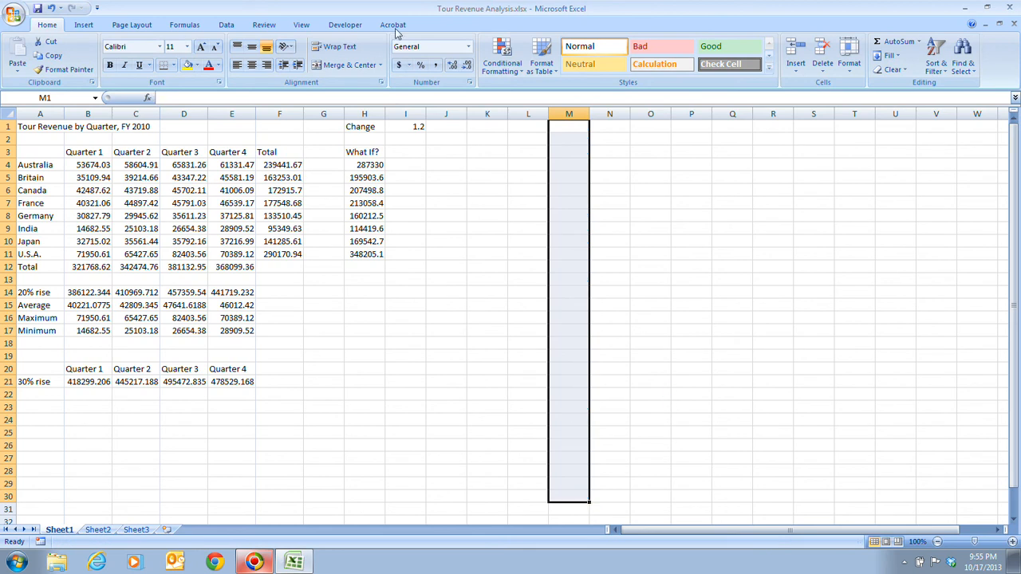
Step: Fill M1:M30 with a month series started from January and February, and clear those cells
left_click(572, 125)
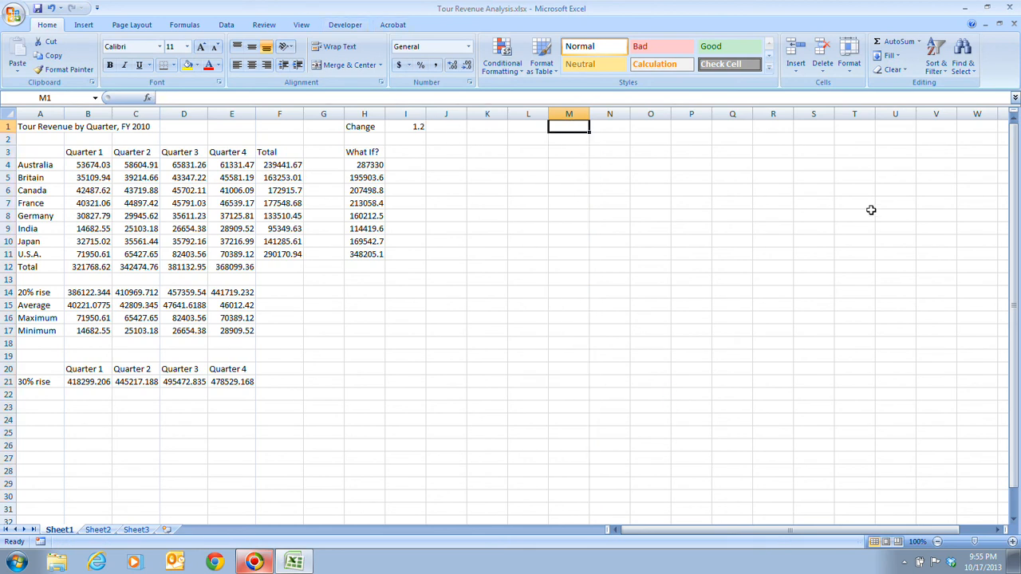
type("January")
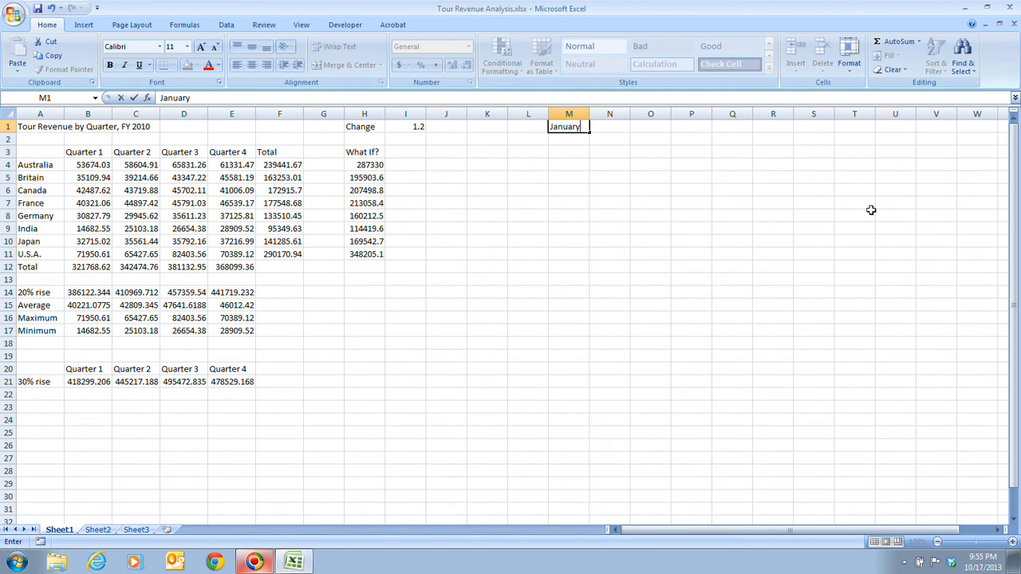
key("Return")
type("Feb")
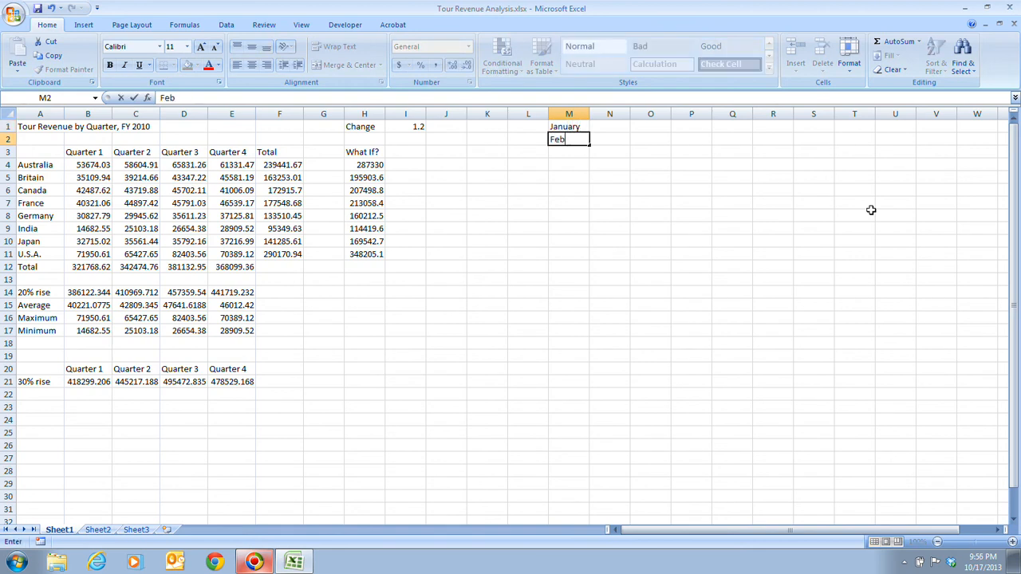
type("ruary")
key("Return")
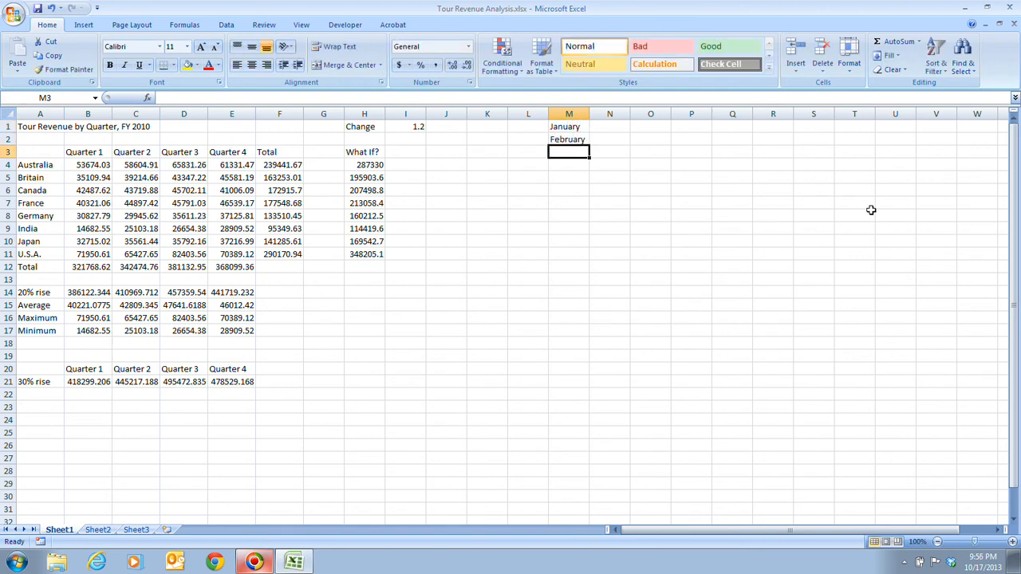
left_click_drag(568, 127, 602, 254)
left_click_drag(602, 348, 622, 426)
scroll(623, 426, "up", 2)
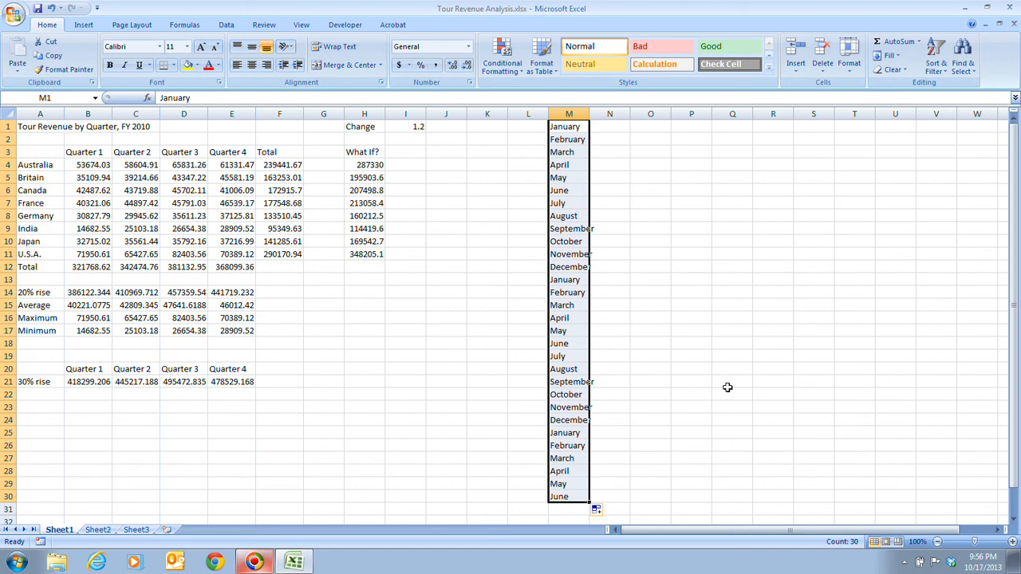
key("Delete")
left_click(609, 202)
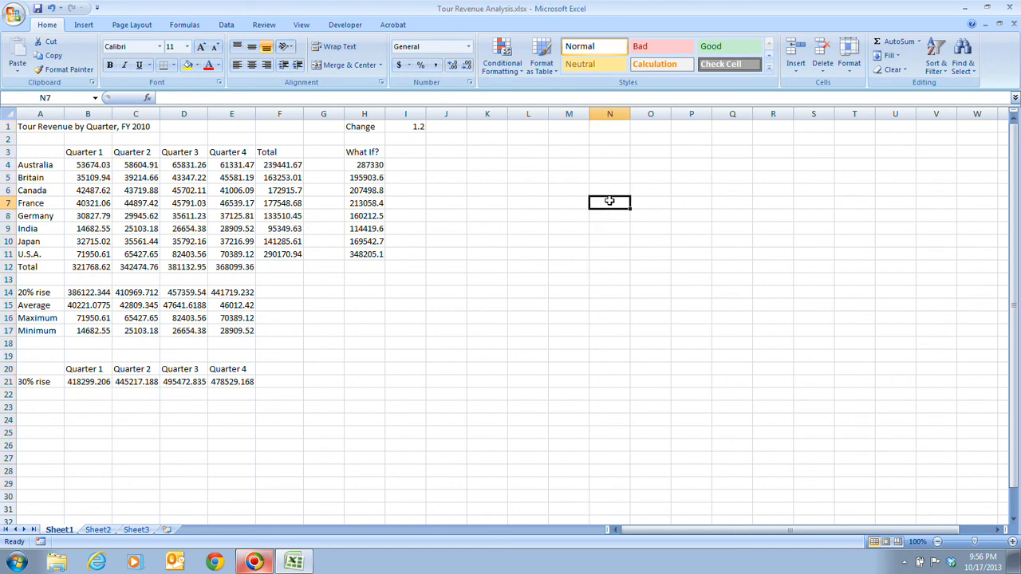